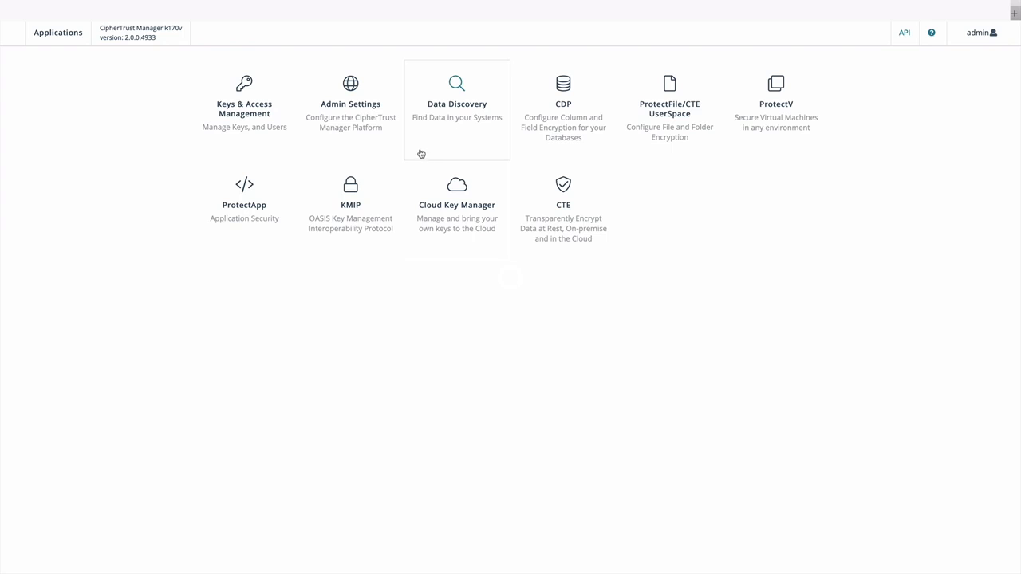
# - In Data Discovery, start adding a local storage data store and set its hostname to 172.19.40.85
pyautogui.click(435, 119)
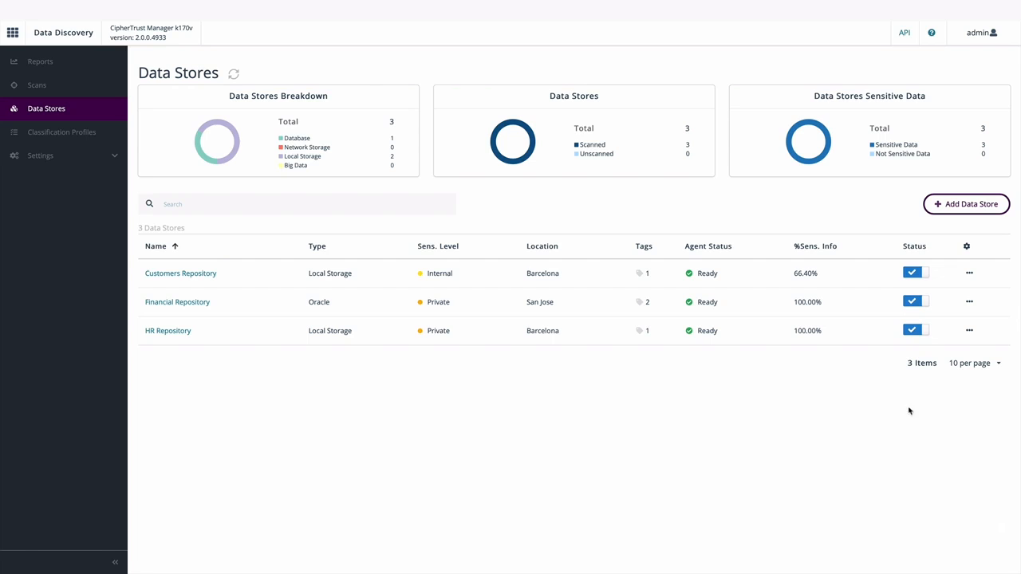
pyautogui.click(974, 209)
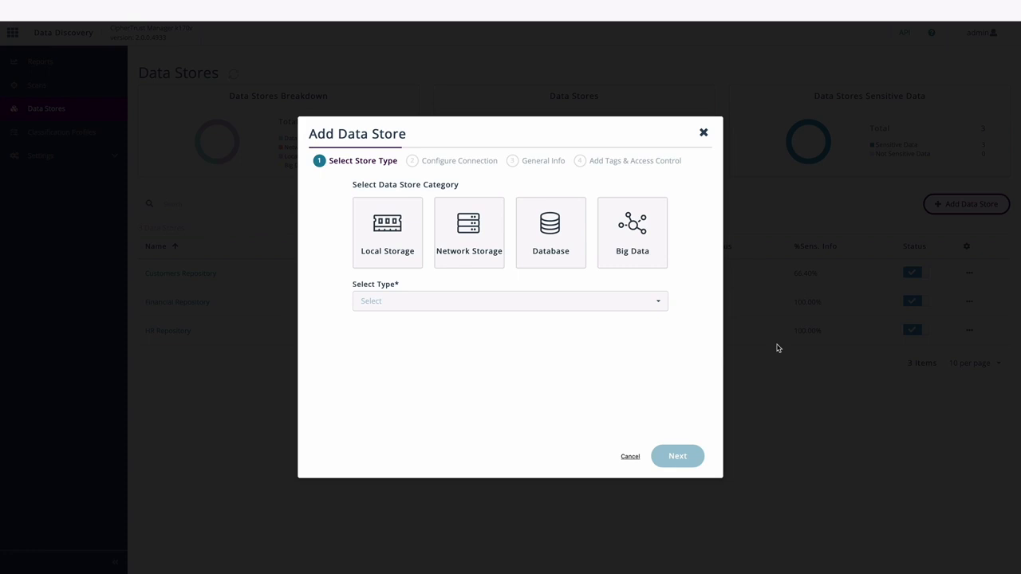
pyautogui.click(382, 234)
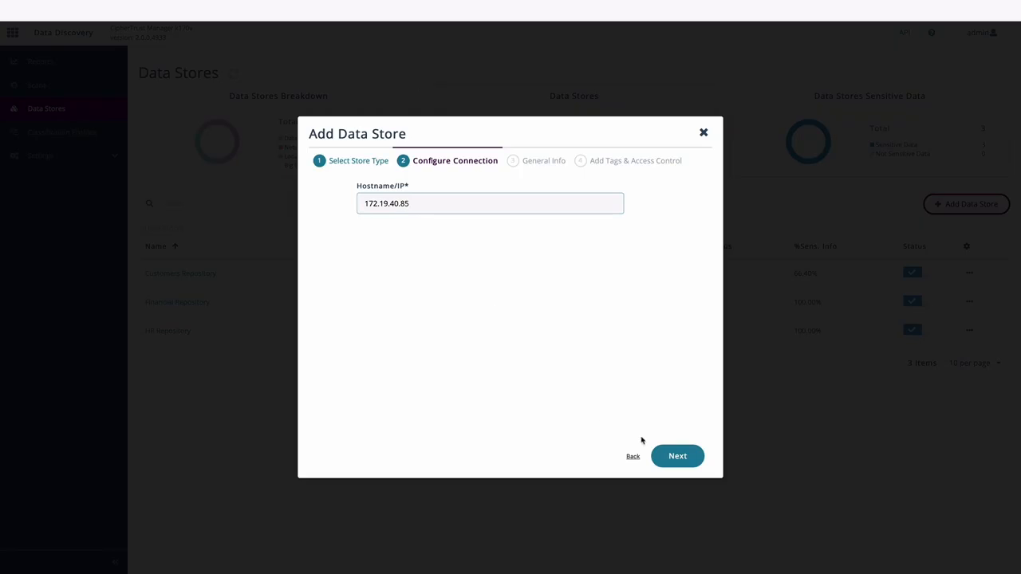
pyautogui.click(674, 456)
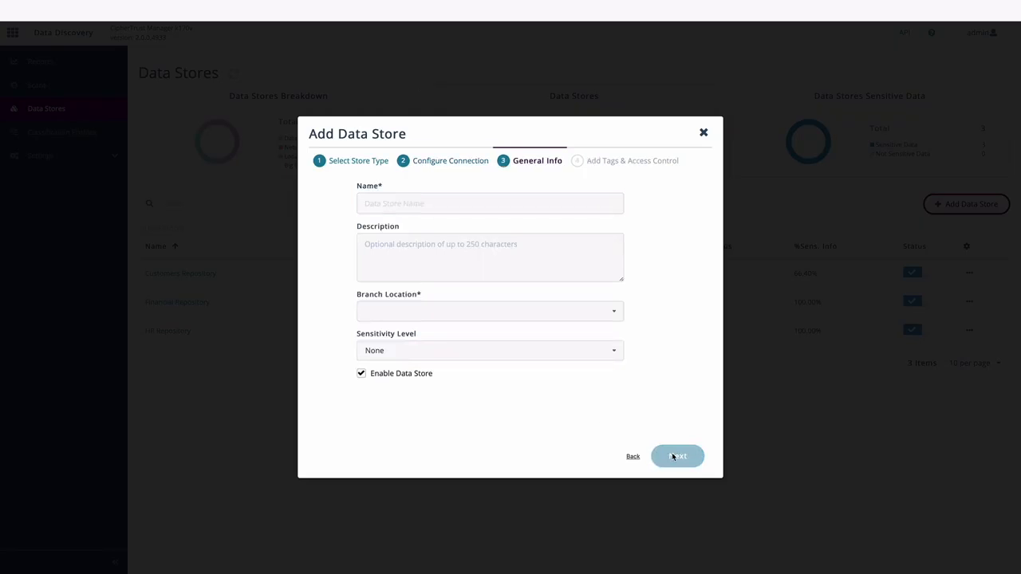
# - Name the data store "Customer Data Storage", set its branch location to Barcelona and complete its general information
pyautogui.write('Customer Data Stor')
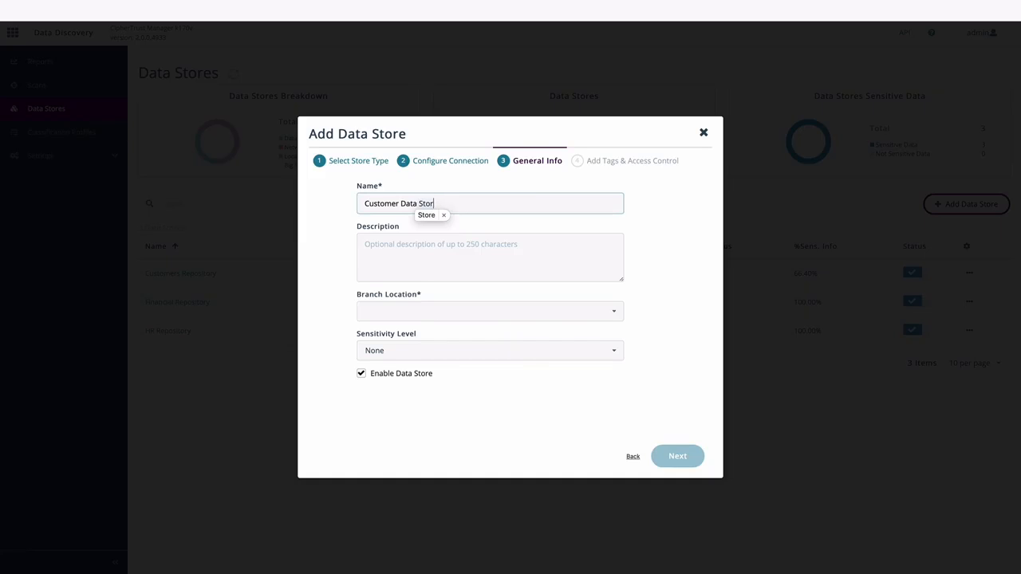
pyautogui.write('age')
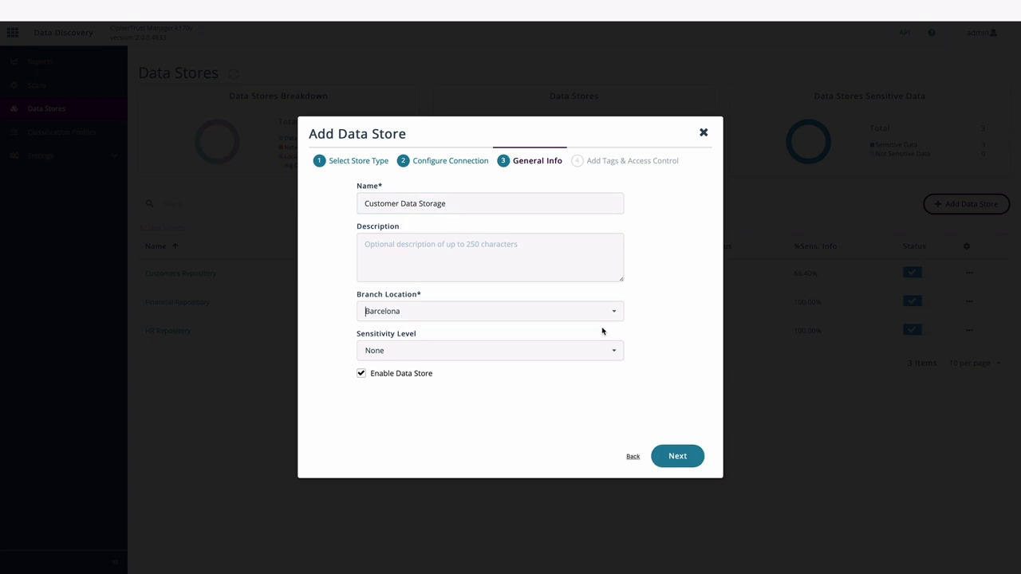
pyautogui.click(616, 350)
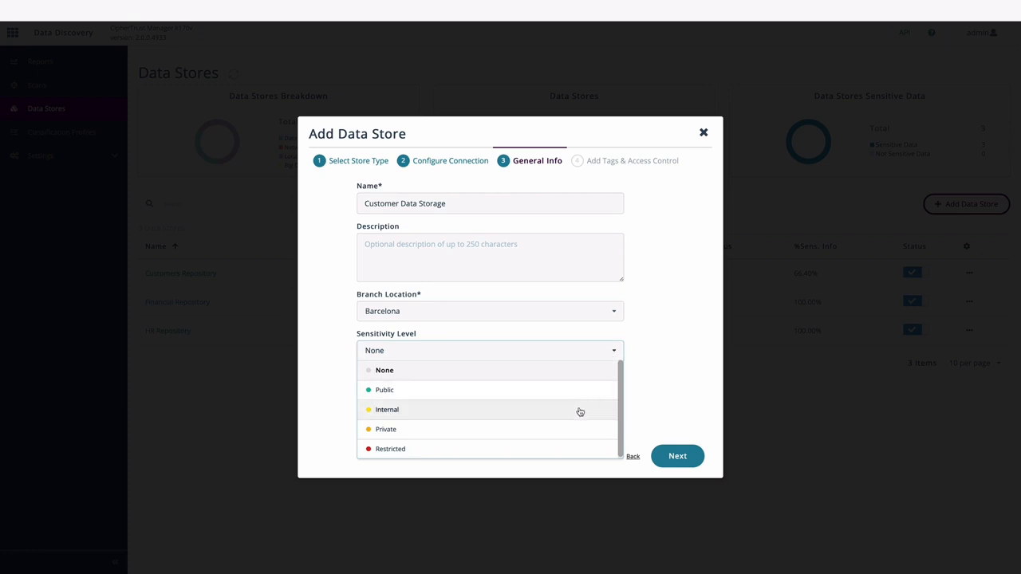
pyautogui.click(677, 456)
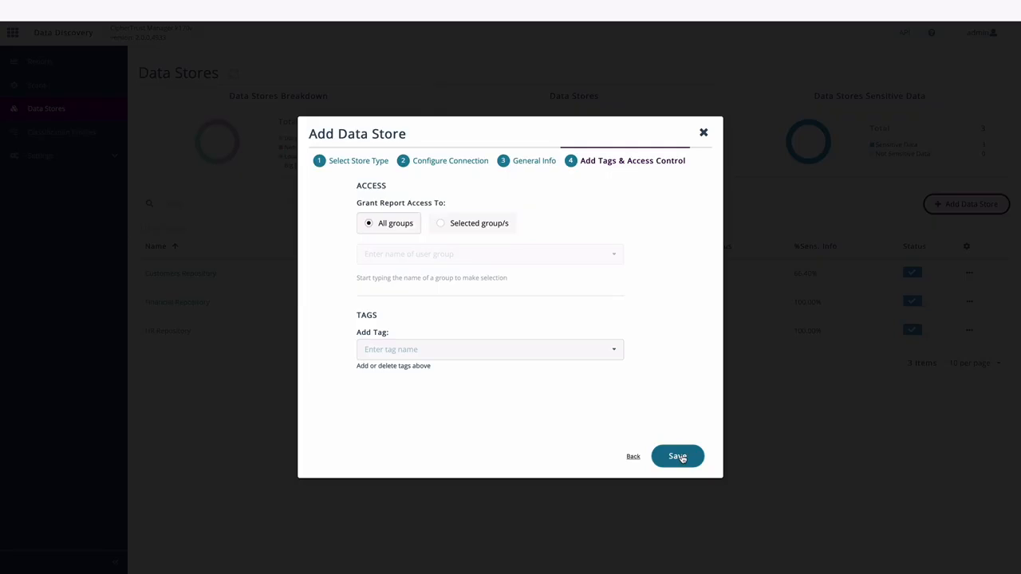
# - Add the GDPR tag to the new data store, leaving report access granted to all groups
pyautogui.click(614, 353)
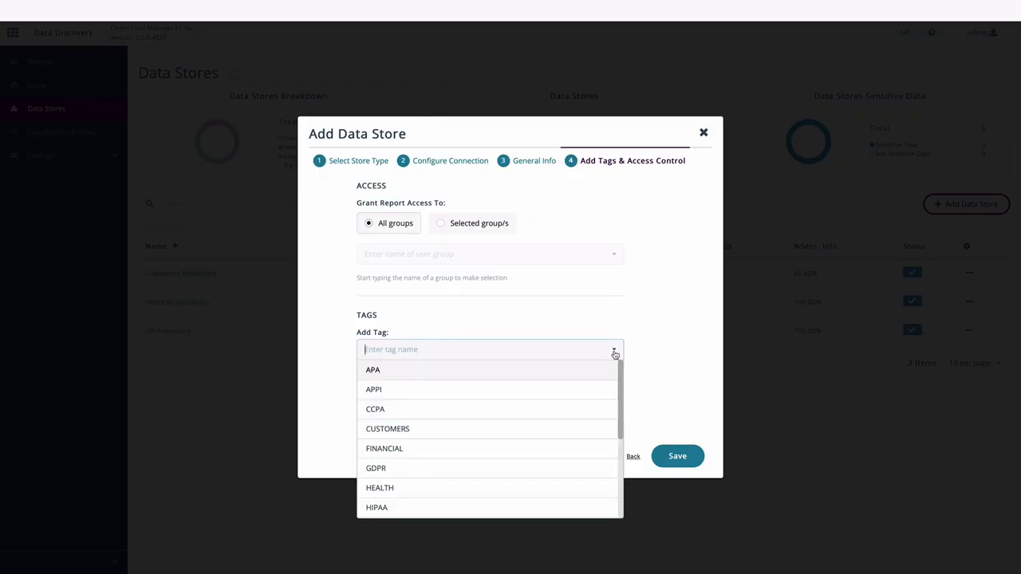
pyautogui.click(572, 472)
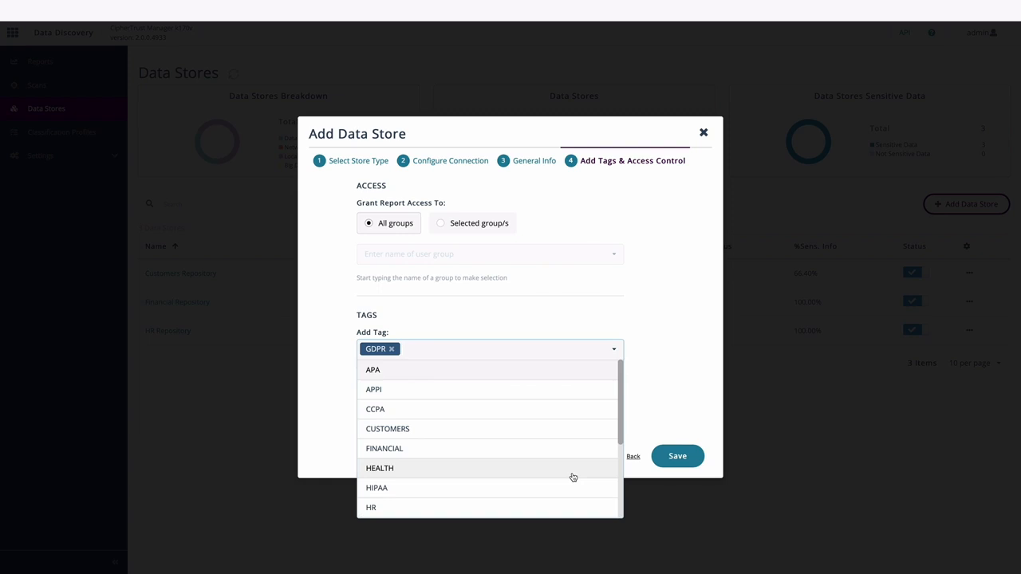
pyautogui.click(670, 422)
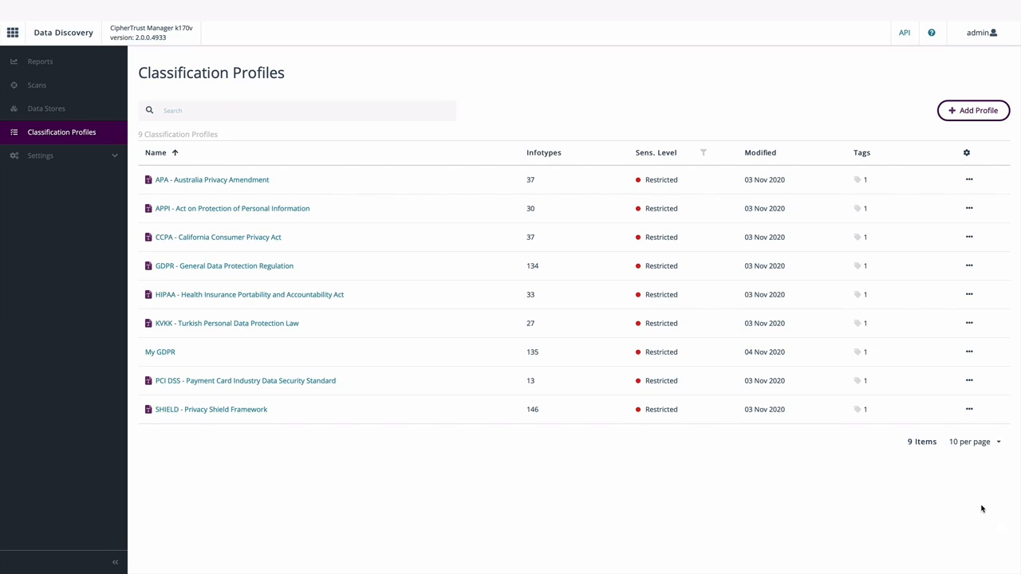
# - Start a new classification profile based on the GDPR template
pyautogui.click(975, 111)
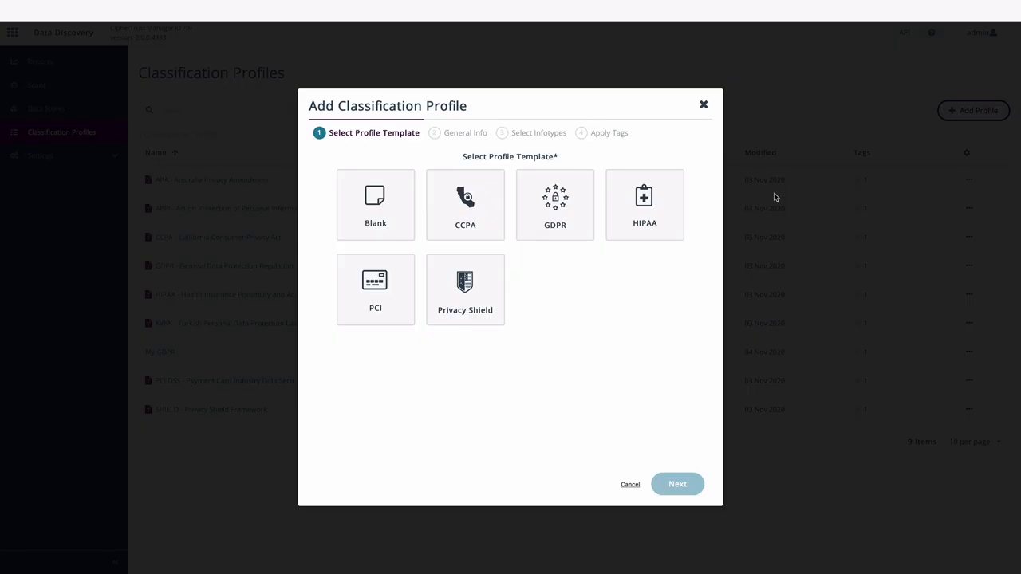
pyautogui.moveTo(579, 192)
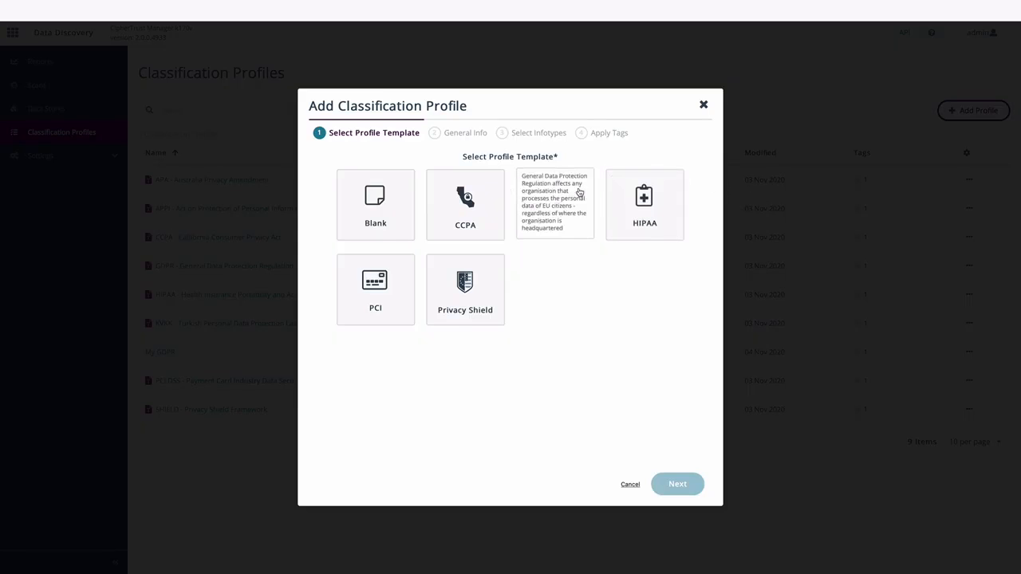
pyautogui.click(579, 192)
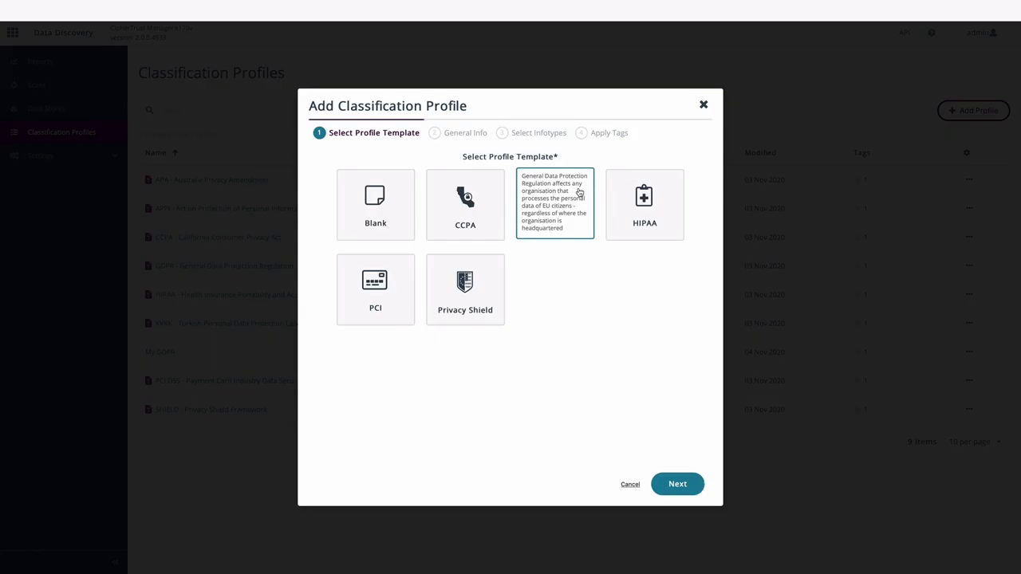
pyautogui.click(679, 483)
# - Name the classification profile "French GDPR Scan" and check the sensitivity options, leaving Restricted selected
pyautogui.write('French GDPR Scan')
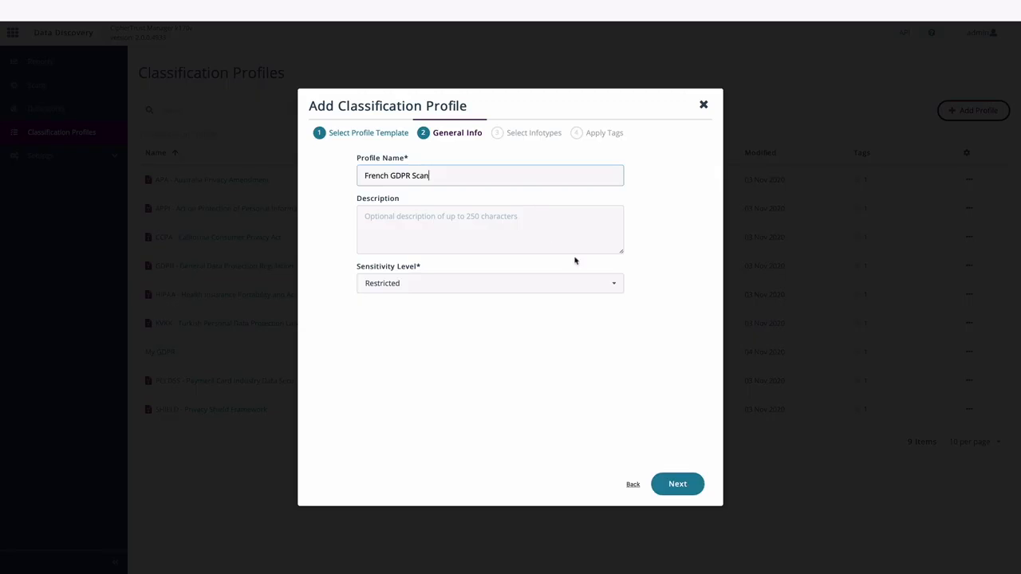
pyautogui.click(614, 286)
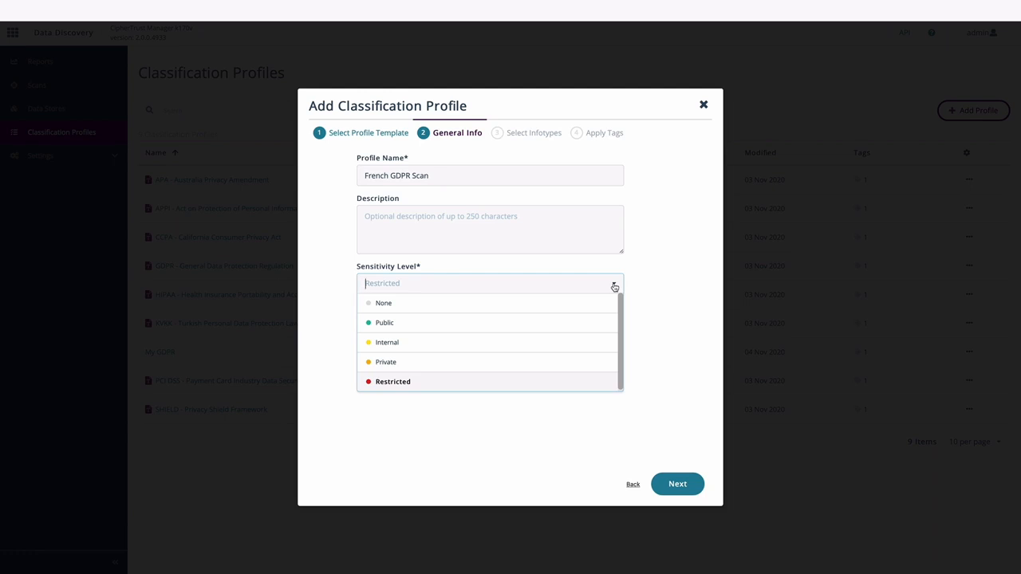
pyautogui.click(643, 289)
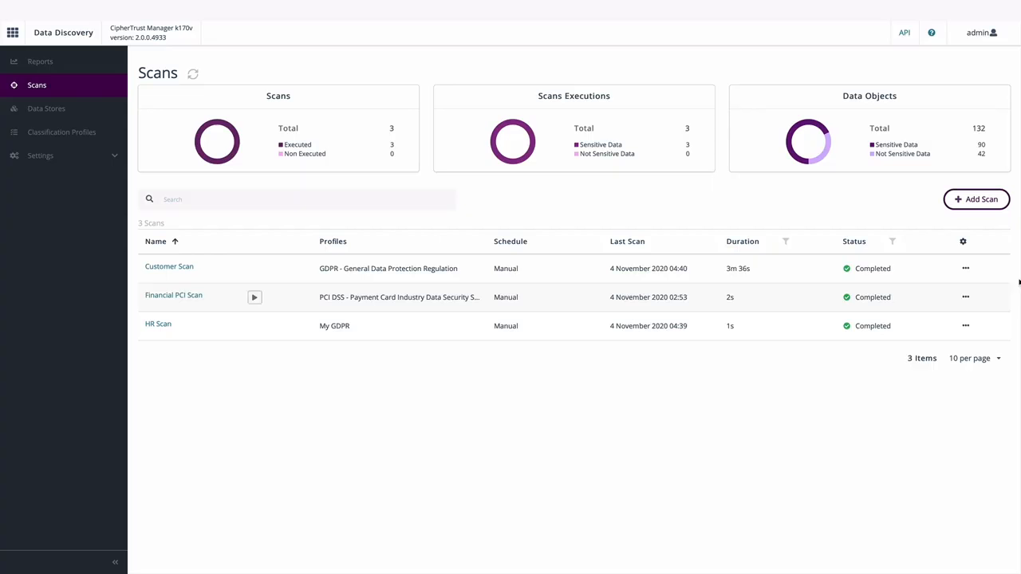
# - Start adding a new scan named "GDPR data"
pyautogui.click(979, 200)
pyautogui.write('GDPR da')
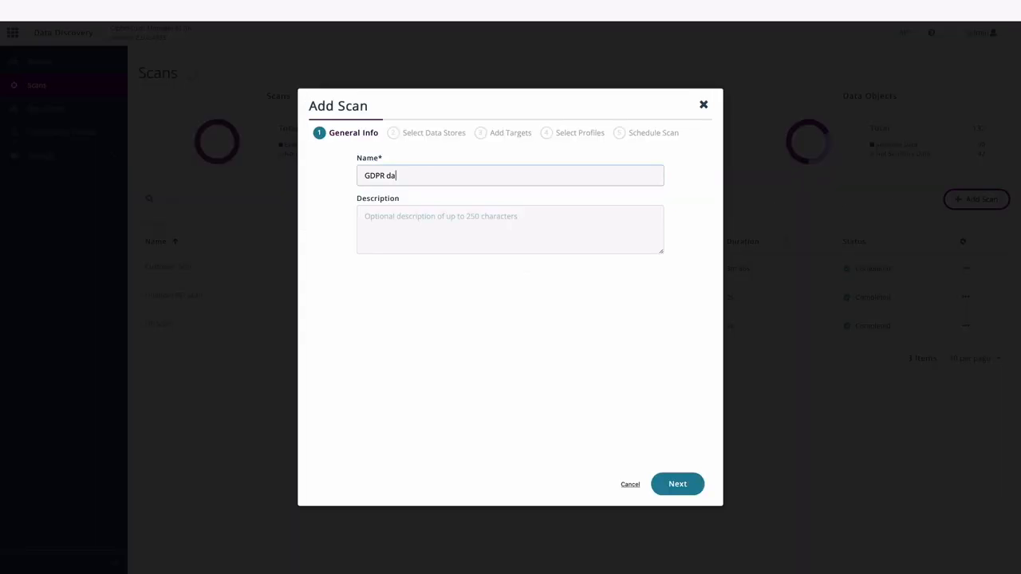
pyautogui.write('ta')
pyautogui.click(684, 483)
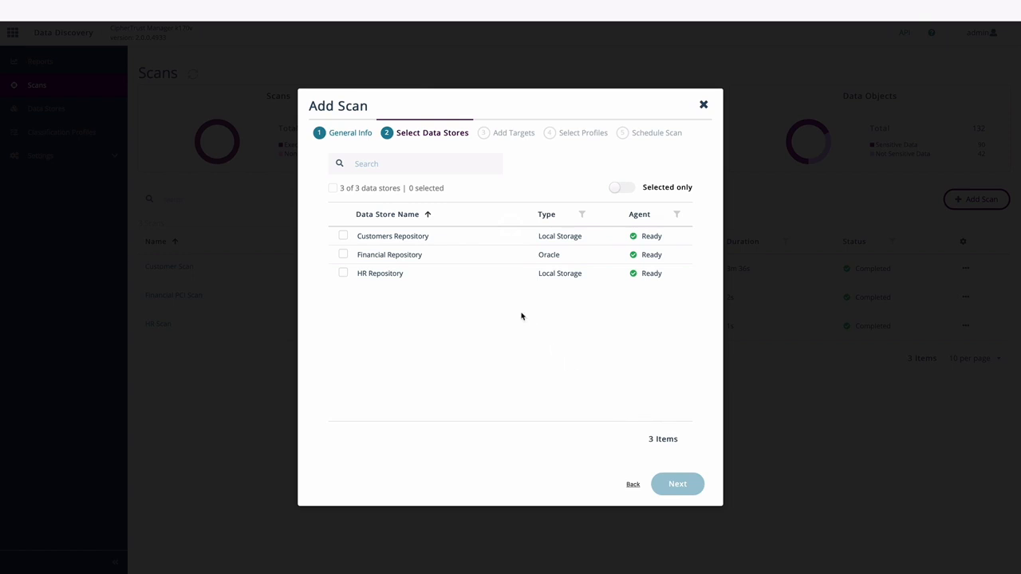
# - Select HR Repository as the scan's data store and add no specific target, so the entire store is covered
pyautogui.click(343, 273)
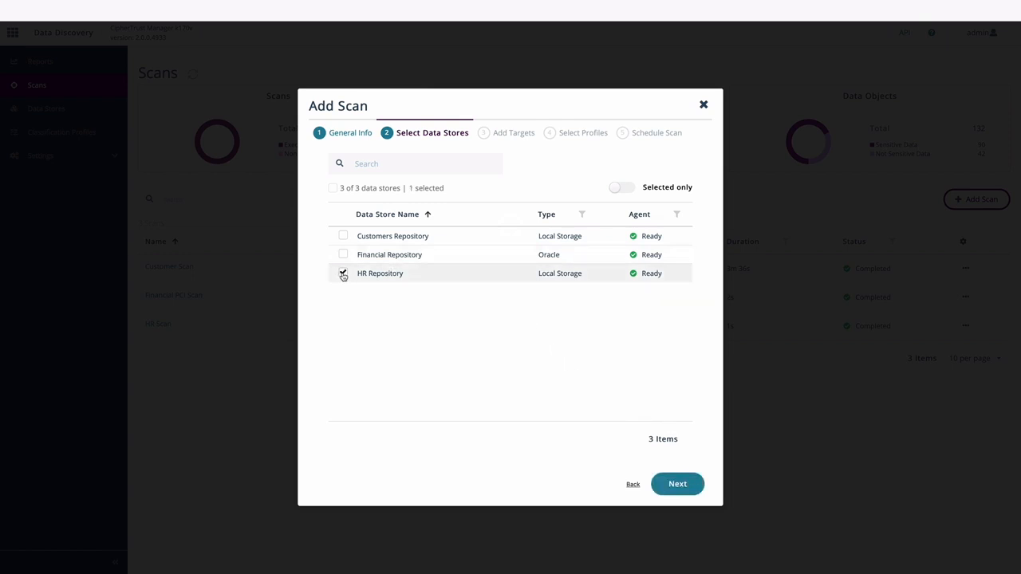
pyautogui.click(677, 484)
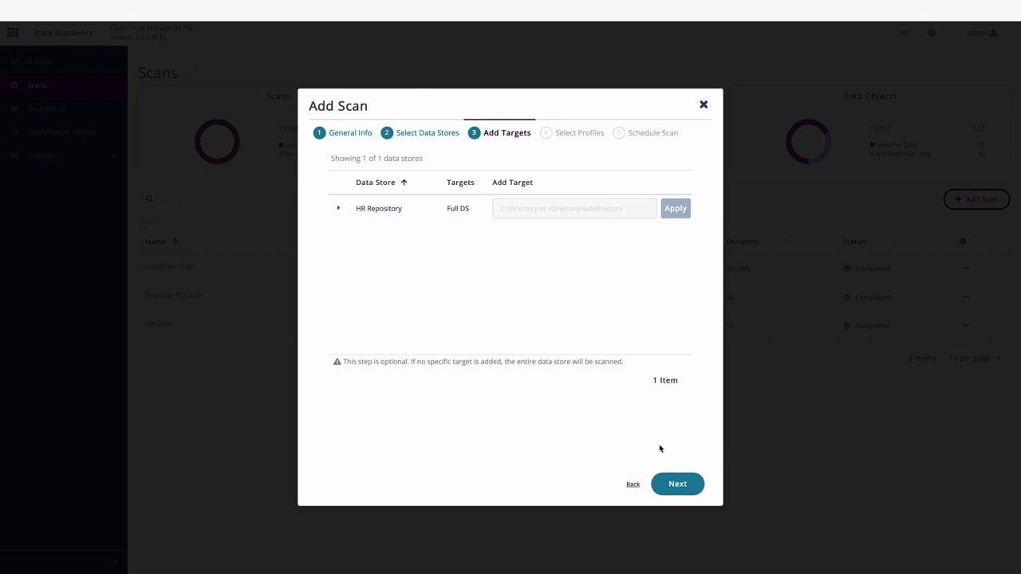
pyautogui.click(677, 483)
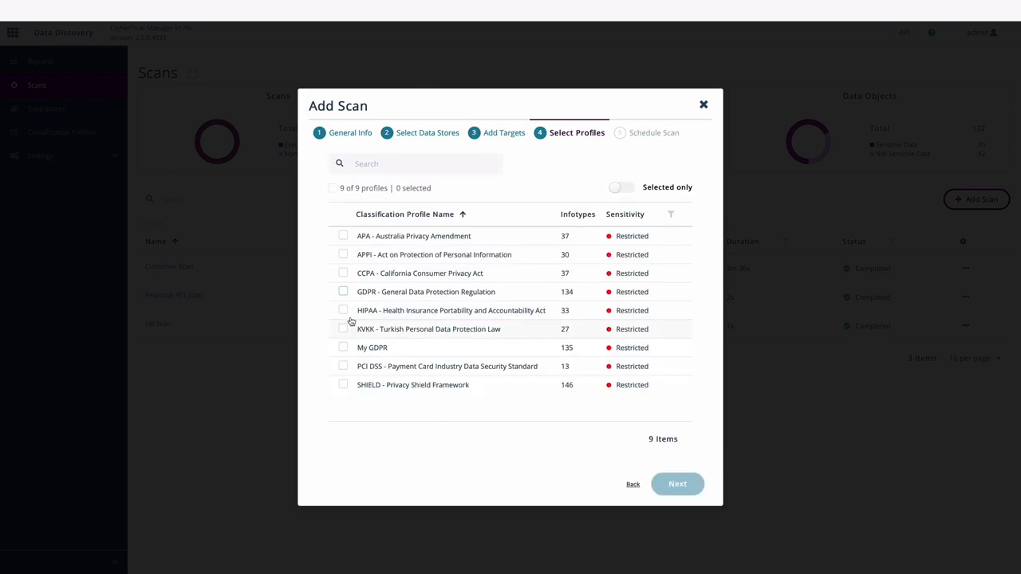
# - Assign the GDPR - General Data Protection Regulation profile to the scan and set its frequency to Scheduled
pyautogui.click(343, 291)
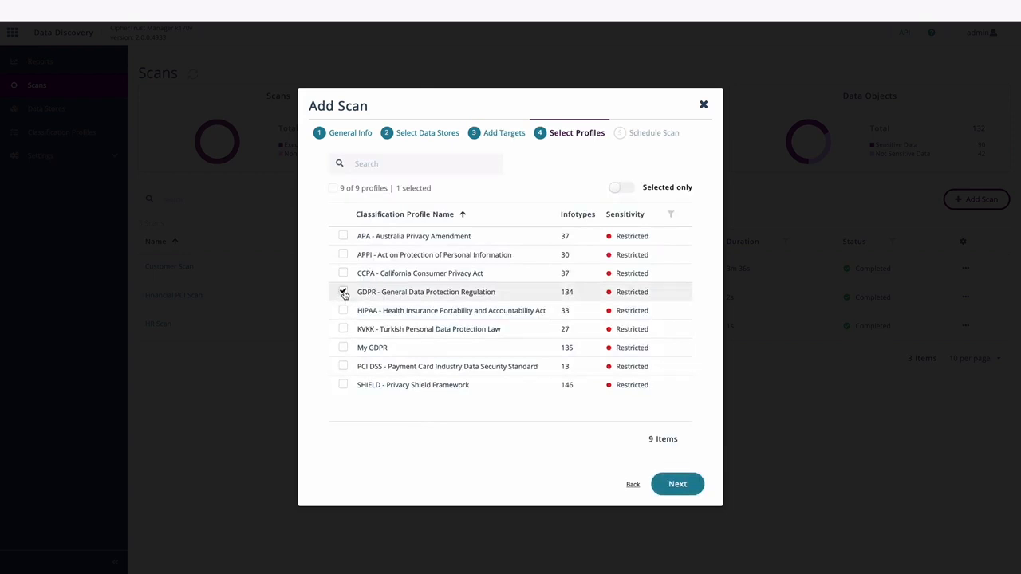
pyautogui.click(674, 484)
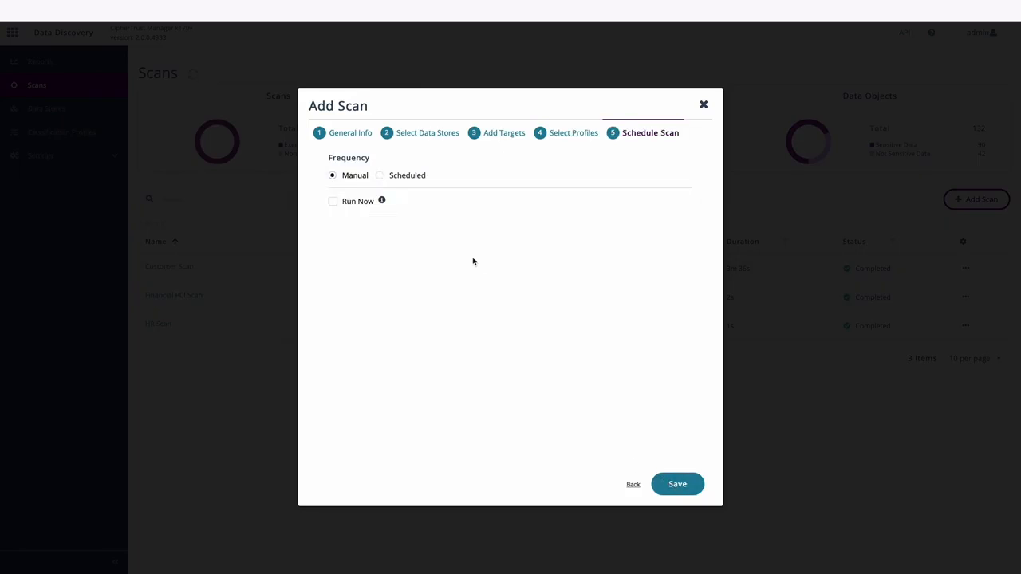
pyautogui.click(380, 176)
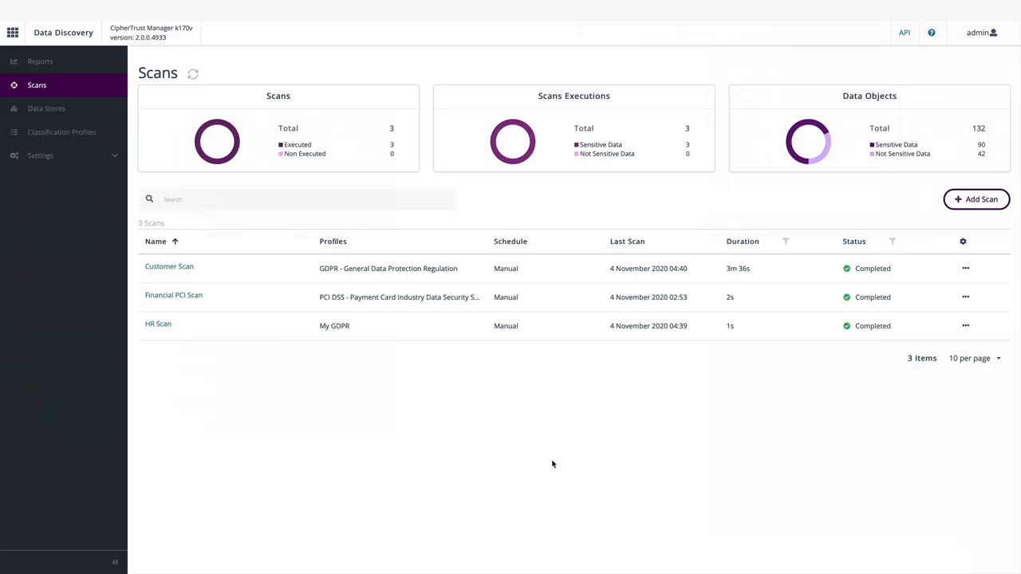
# - Create a new report named "French GDPR Scan" and include the HR Scan dated 04 Nov 2020
pyautogui.moveTo(228, 335)
pyautogui.click(36, 68)
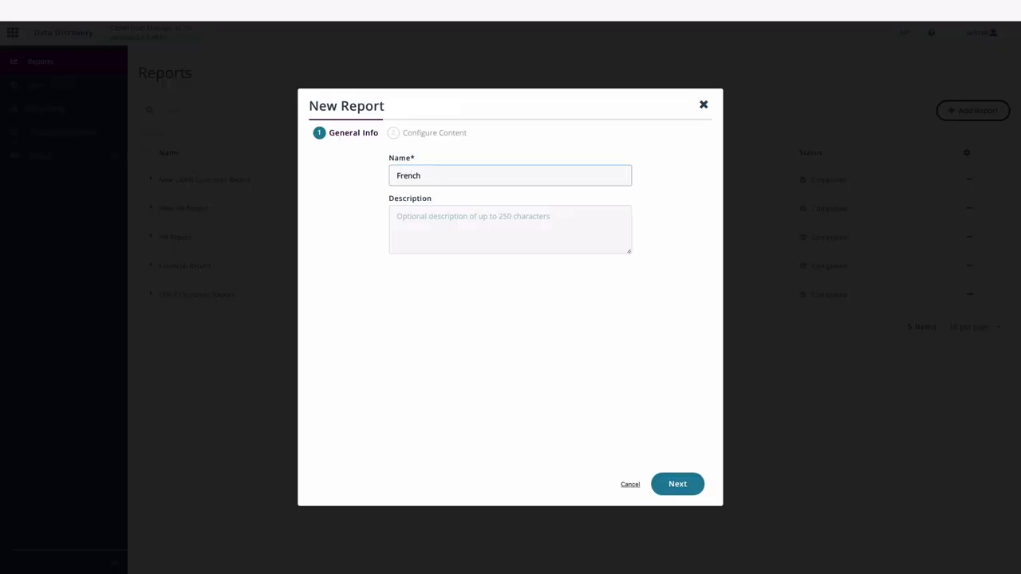
pyautogui.write('GDPR Scan')
pyautogui.click(677, 484)
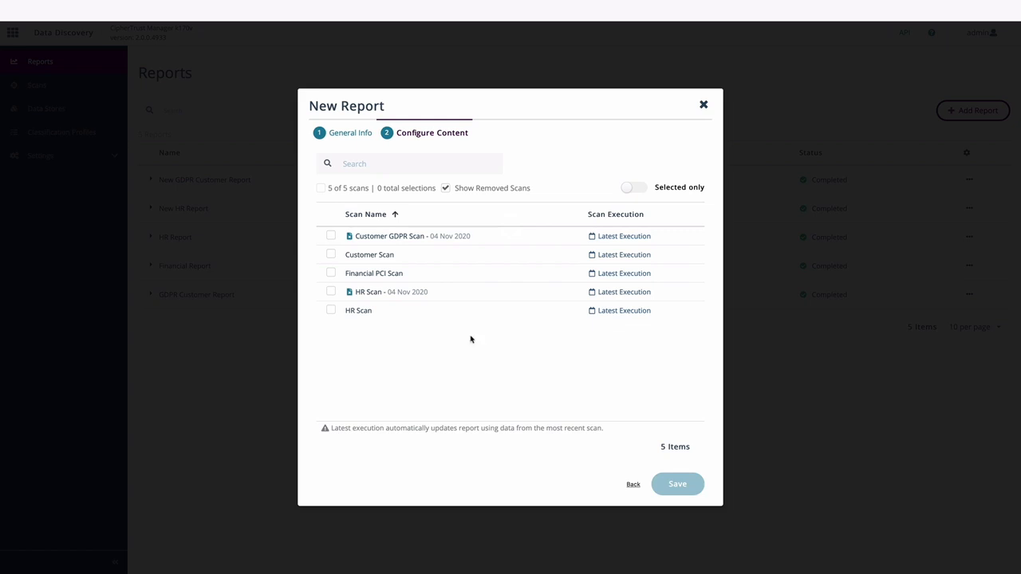
pyautogui.click(331, 292)
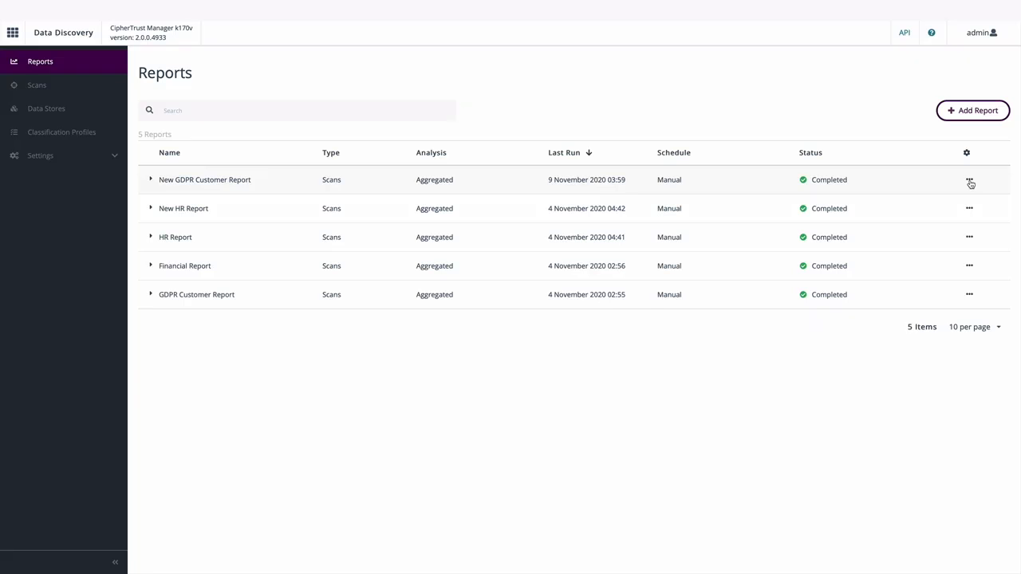
# - Open the New GDPR Customer Report and drill into the Financial category of the Sensitive Infotype Distribution chart
pyautogui.click(970, 182)
pyautogui.click(949, 197)
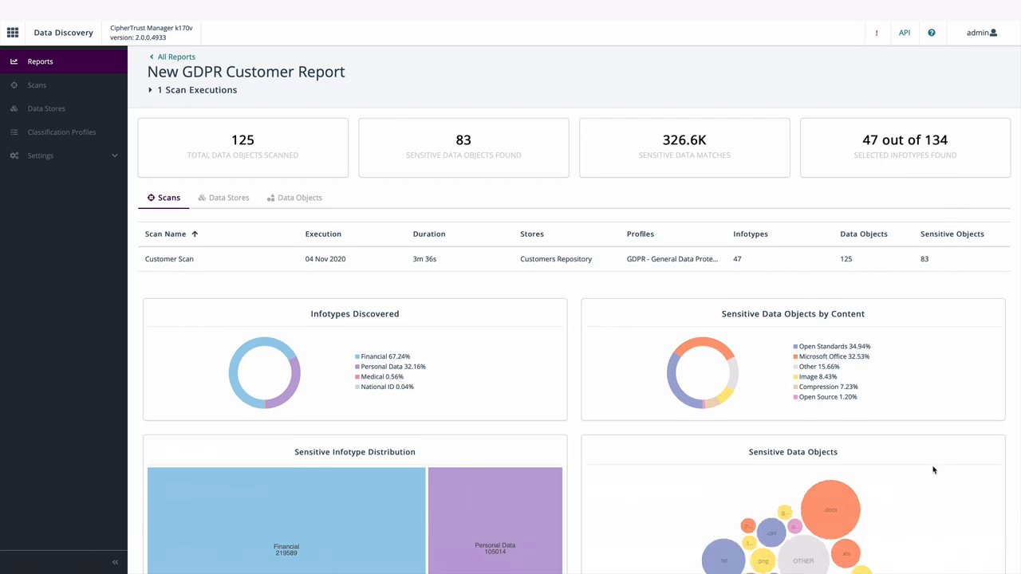
pyautogui.scroll(-2, 933, 470)
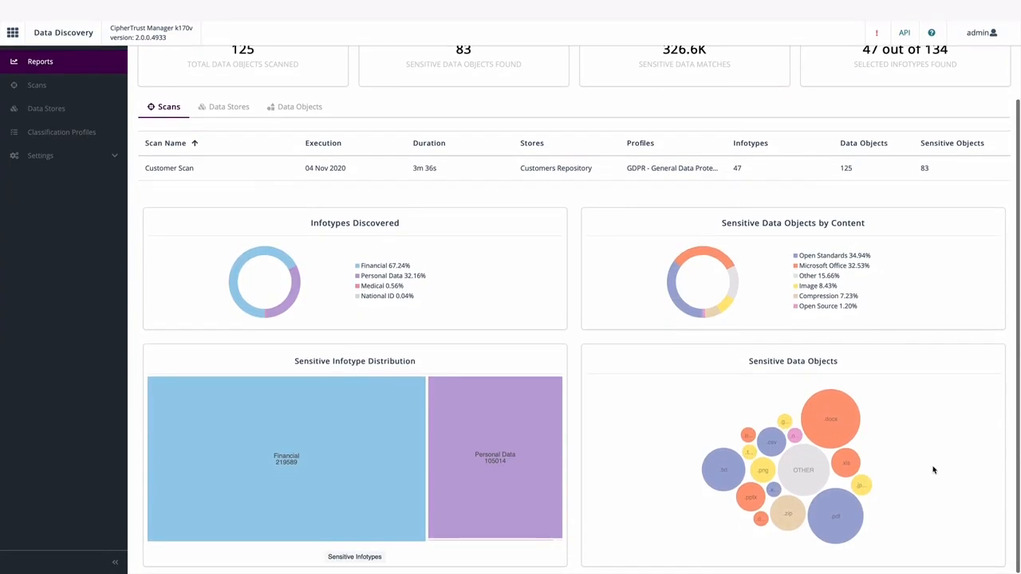
pyautogui.click(347, 458)
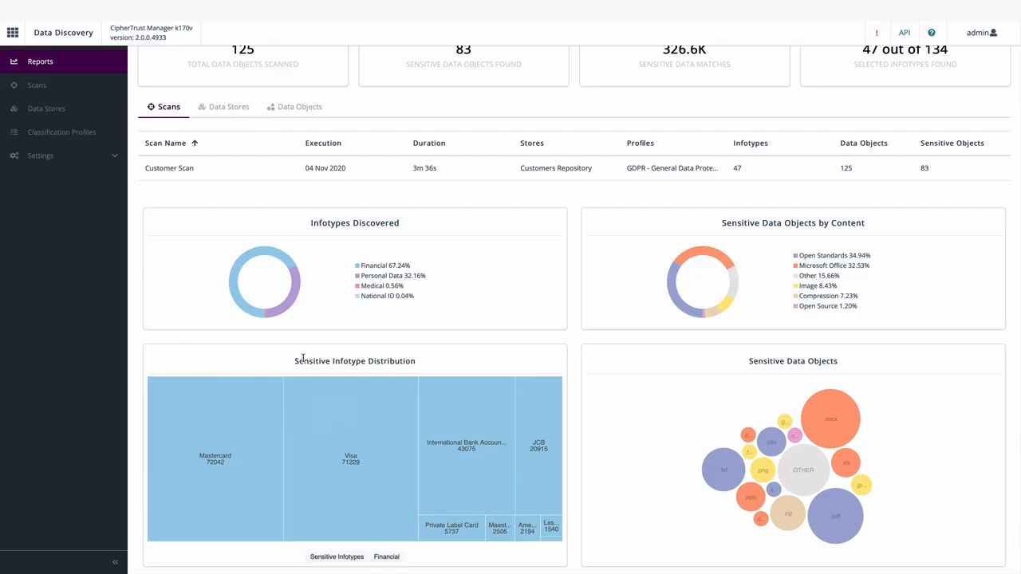
# - Inspect the file types in the report's Sensitive Data Objects chart and view its data store details
pyautogui.moveTo(786, 518)
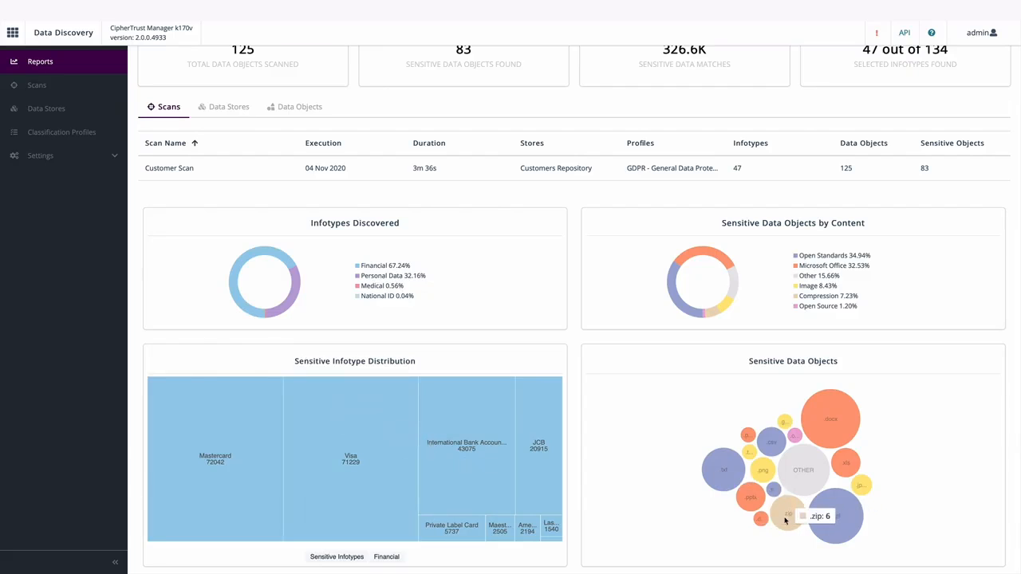
pyautogui.moveTo(733, 475)
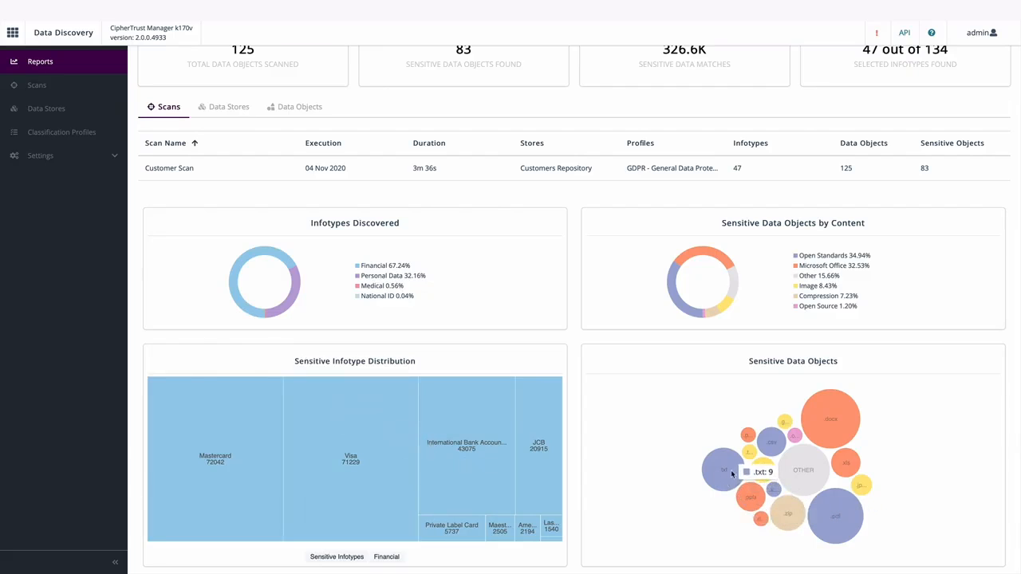
pyautogui.moveTo(746, 460)
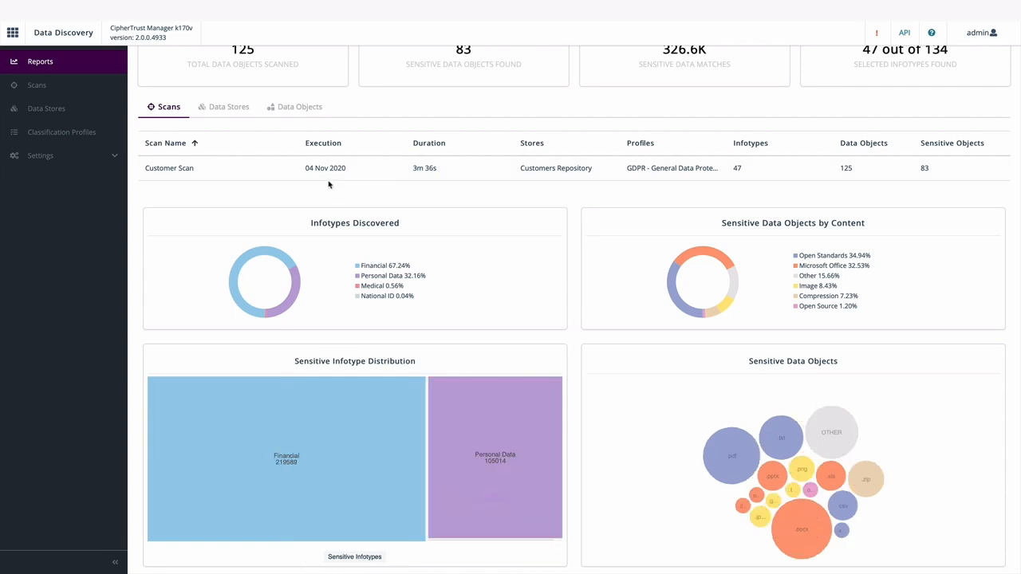
pyautogui.click(229, 107)
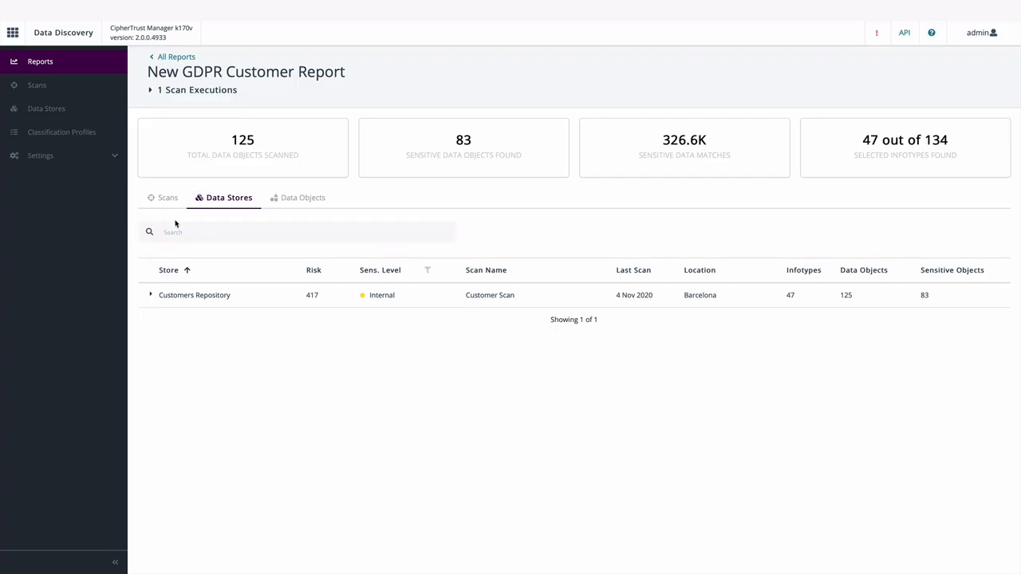
# - Expand the Customers Repository store's breakdown charts, and inspect the infotype matches of the data objects sensitive_data_sql.tar.gz and Employee-List.xlsx
pyautogui.click(147, 296)
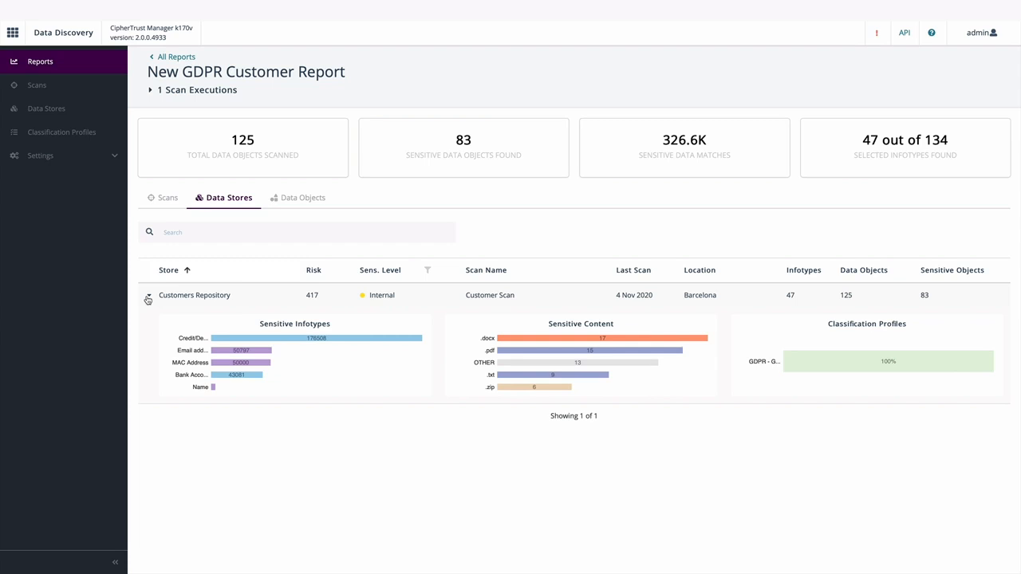
pyautogui.click(308, 202)
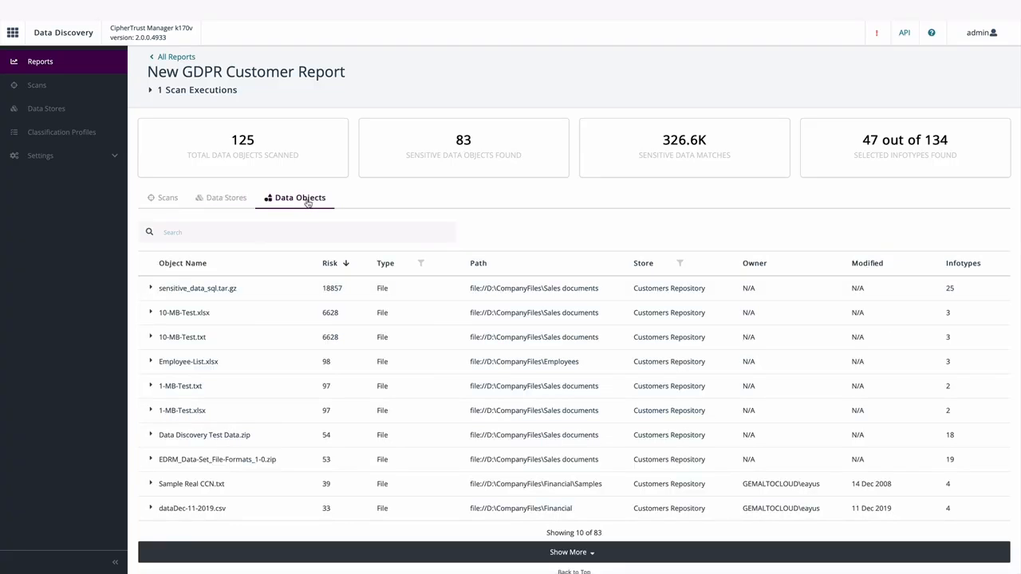
pyautogui.click(150, 290)
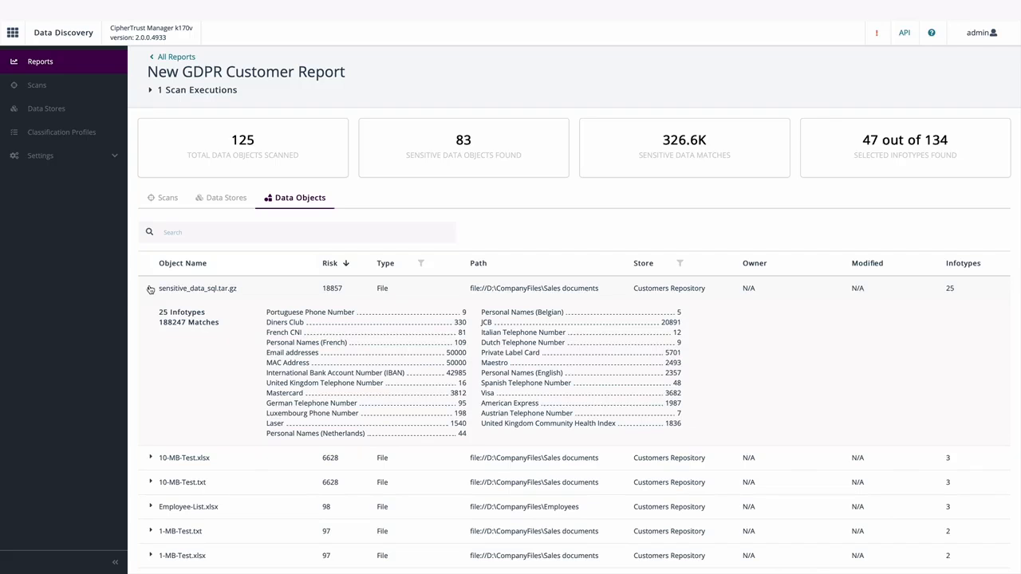
pyautogui.scroll(-2, 149, 289)
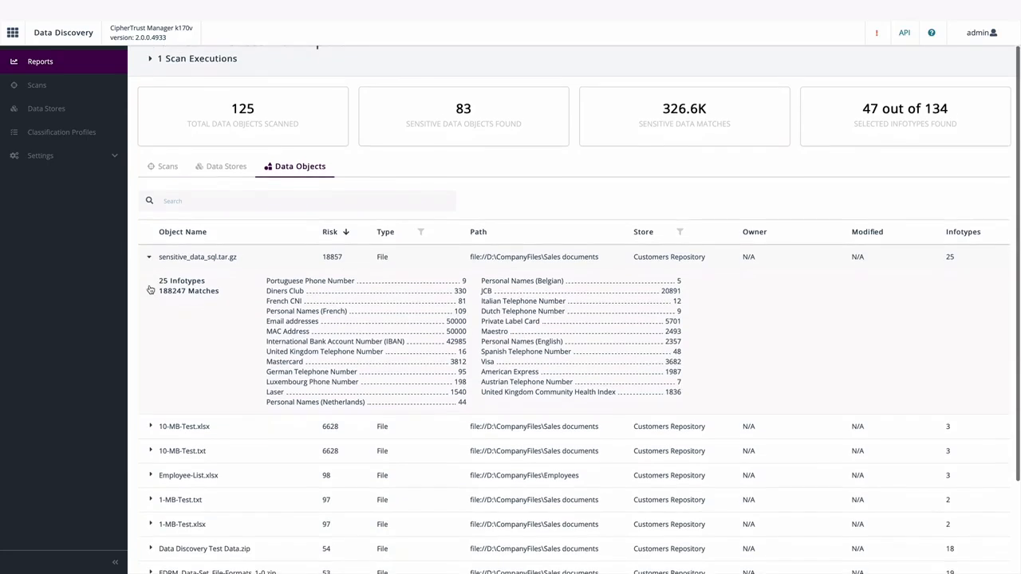
pyautogui.scroll(-1, 149, 290)
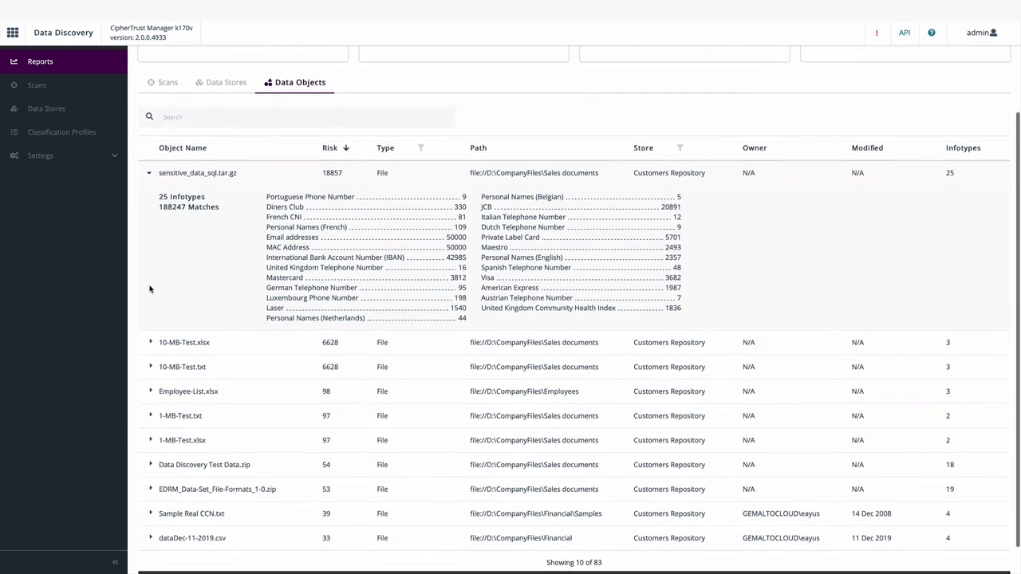
pyautogui.click(150, 382)
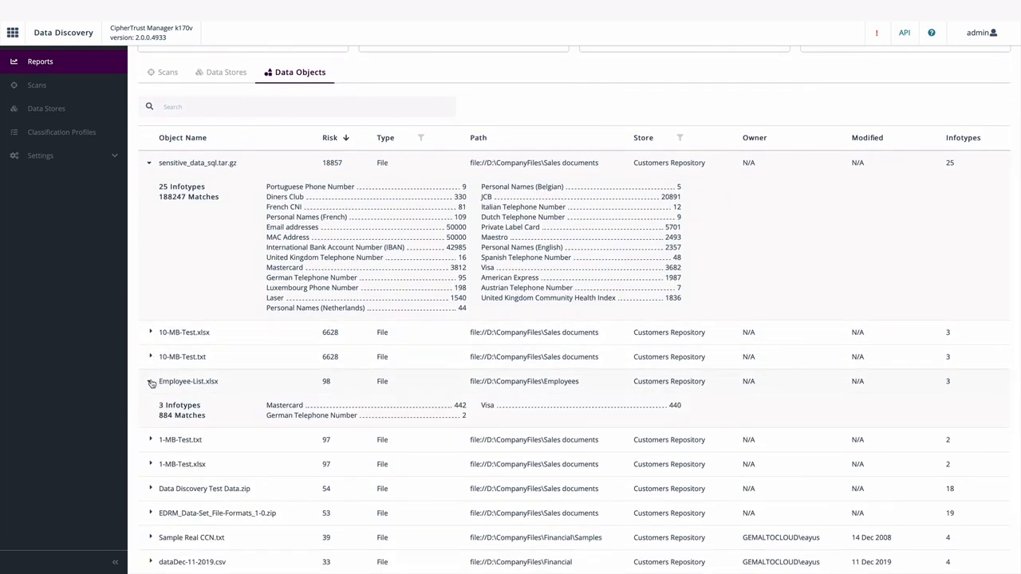